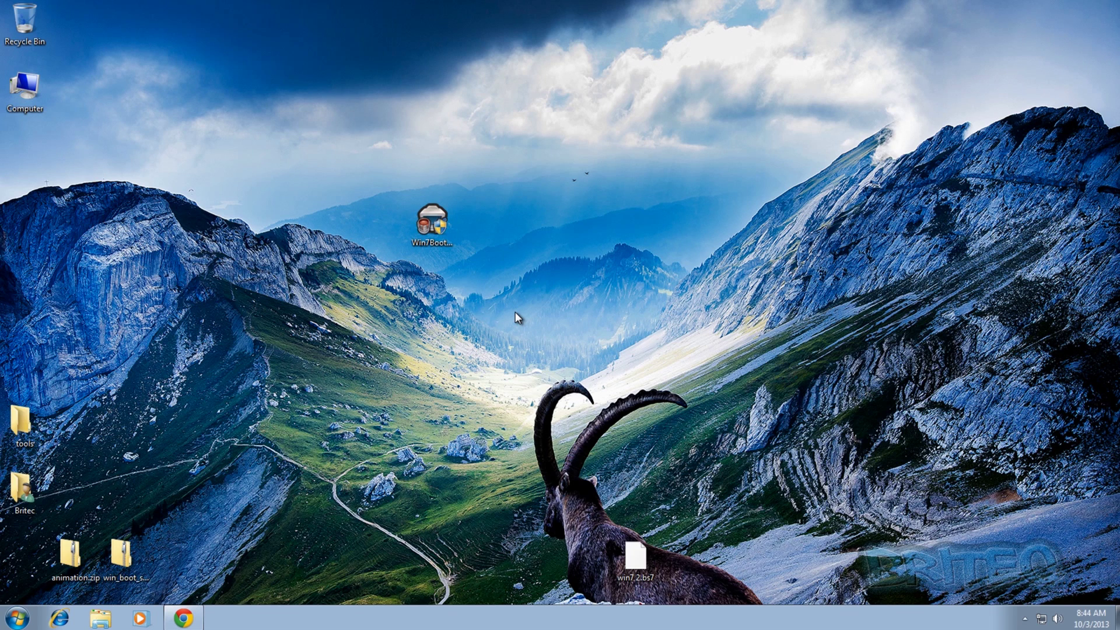
Step: Download Boot Updater from coderforlife.com, then open the deviantART Particle boot screen page
{"action": "left_click", "coordinate": [183, 618]}
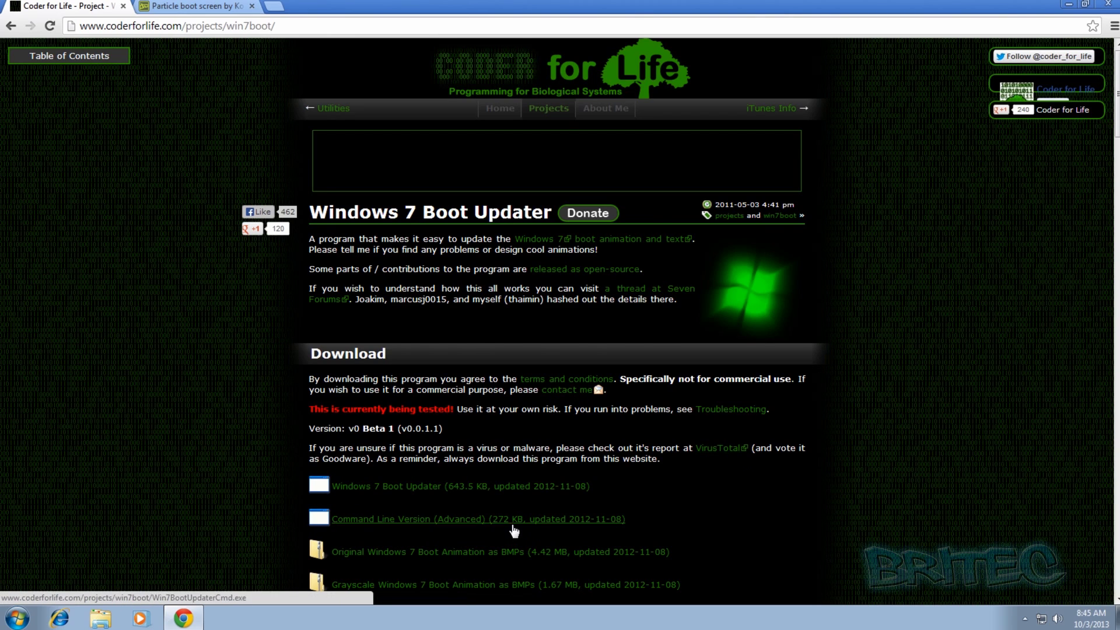
{"action": "scroll", "coordinate": [511, 522], "scroll_direction": "down", "scroll_amount": 1}
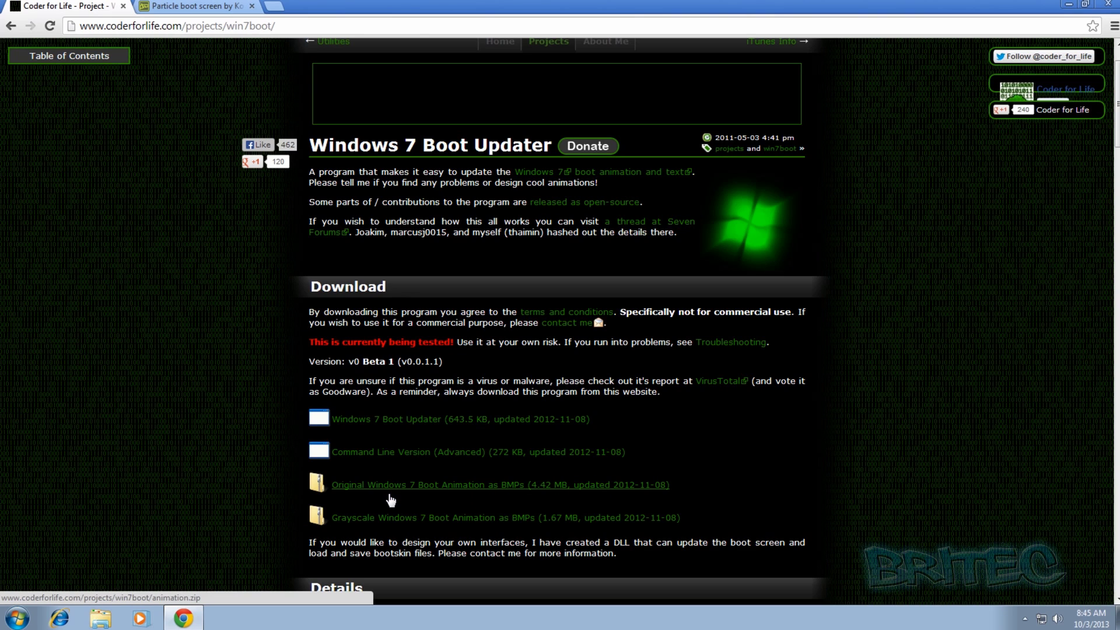
{"action": "left_click", "coordinate": [193, 6]}
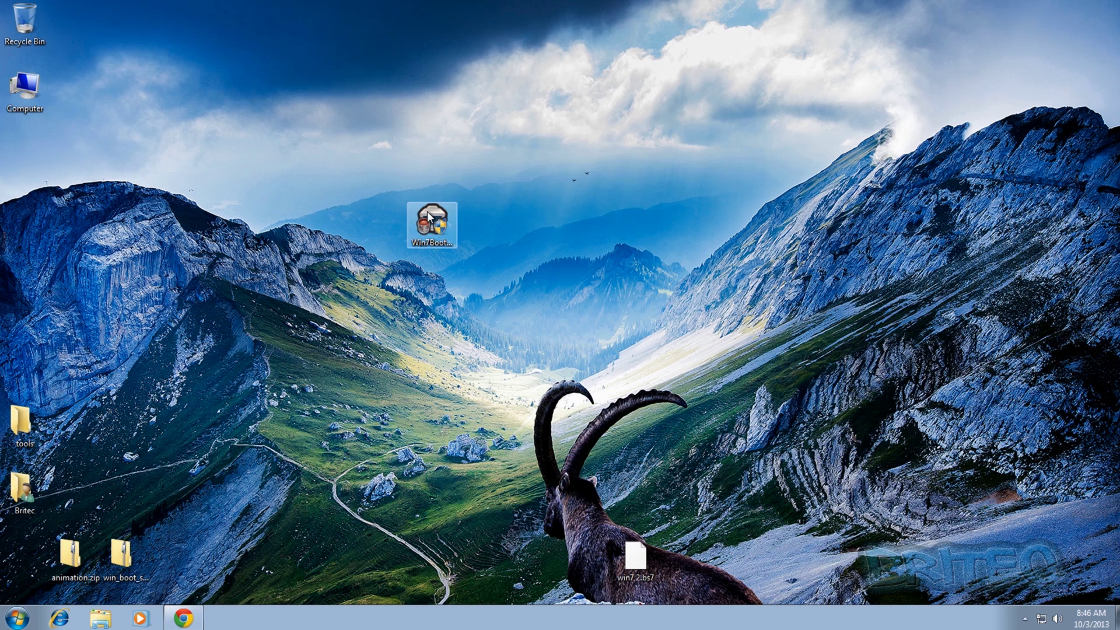
Step: Run Win7 Boot Updater as administrator and approve the UAC prompt
{"action": "right_click", "coordinate": [432, 219]}
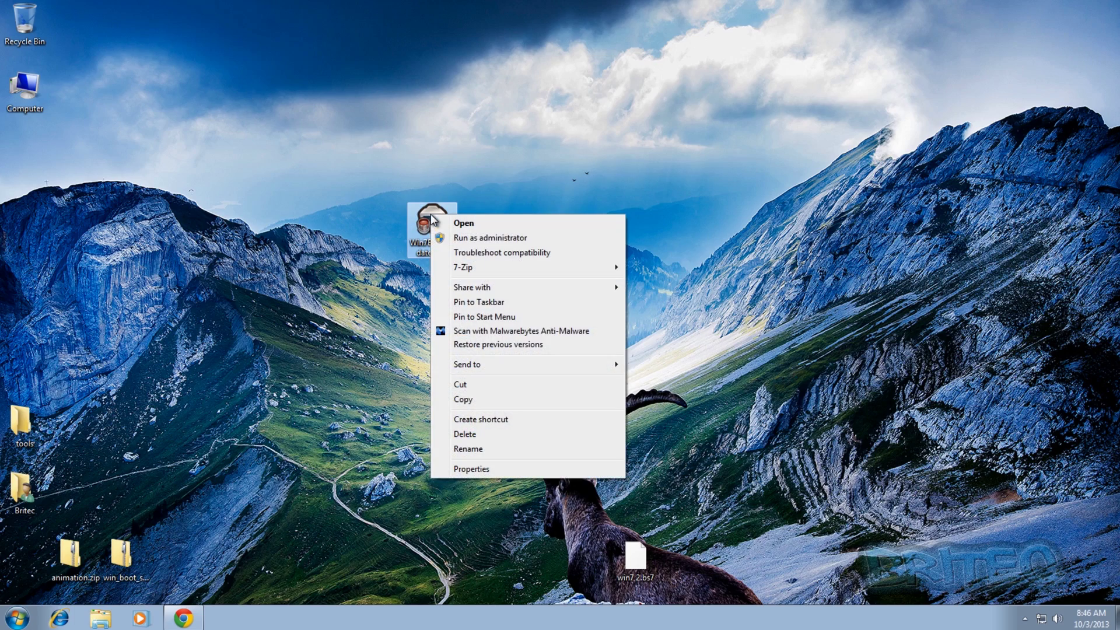
{"action": "left_click", "coordinate": [463, 244]}
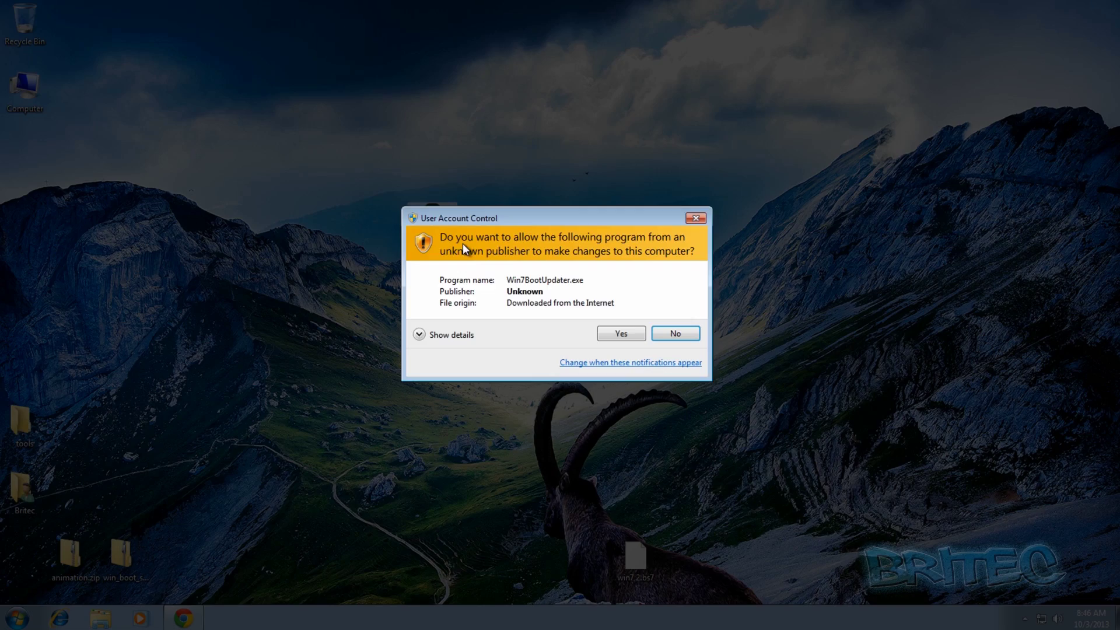
{"action": "left_click", "coordinate": [624, 334]}
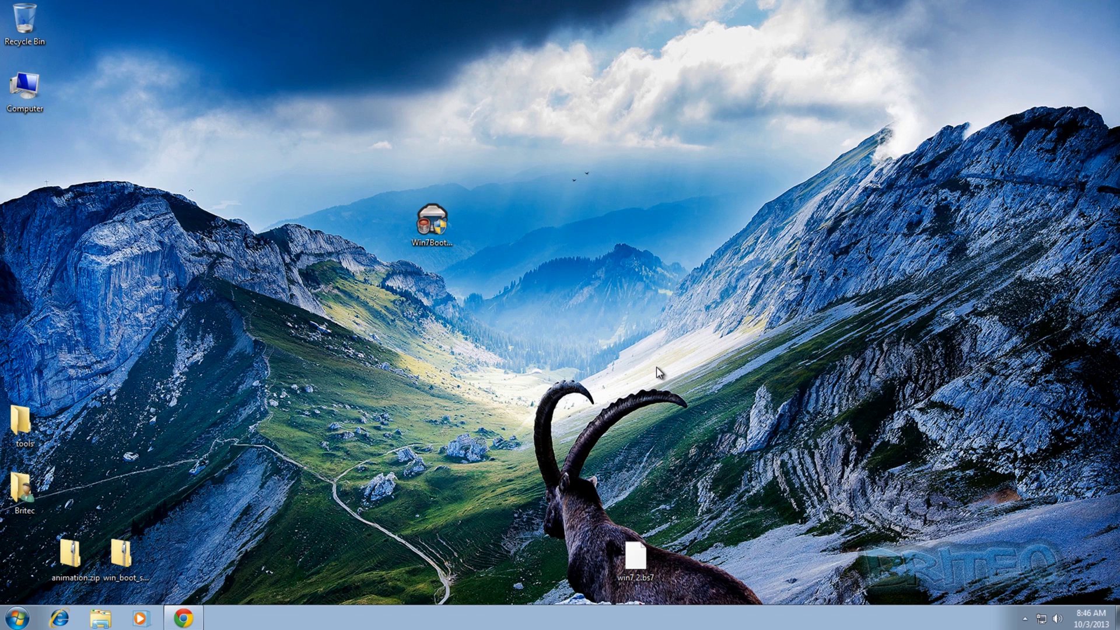
Step: Play, then pause, the default Starting Windows animation preview
{"action": "left_click_drag", "start_coordinate": [378, 151], "coordinate": [508, 137]}
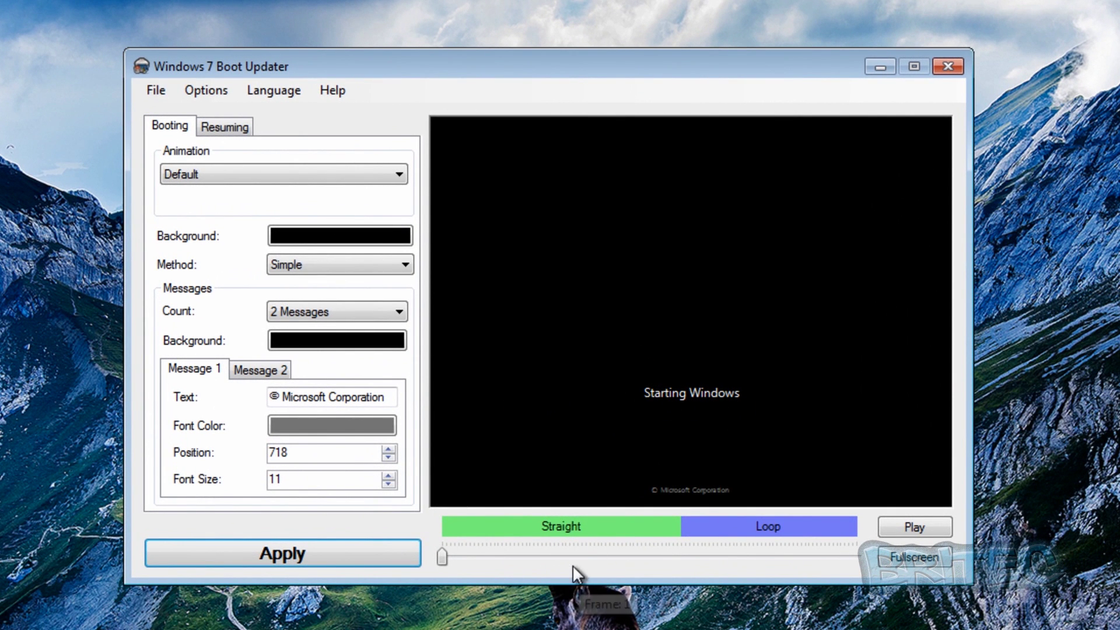
{"action": "left_click", "coordinate": [906, 528]}
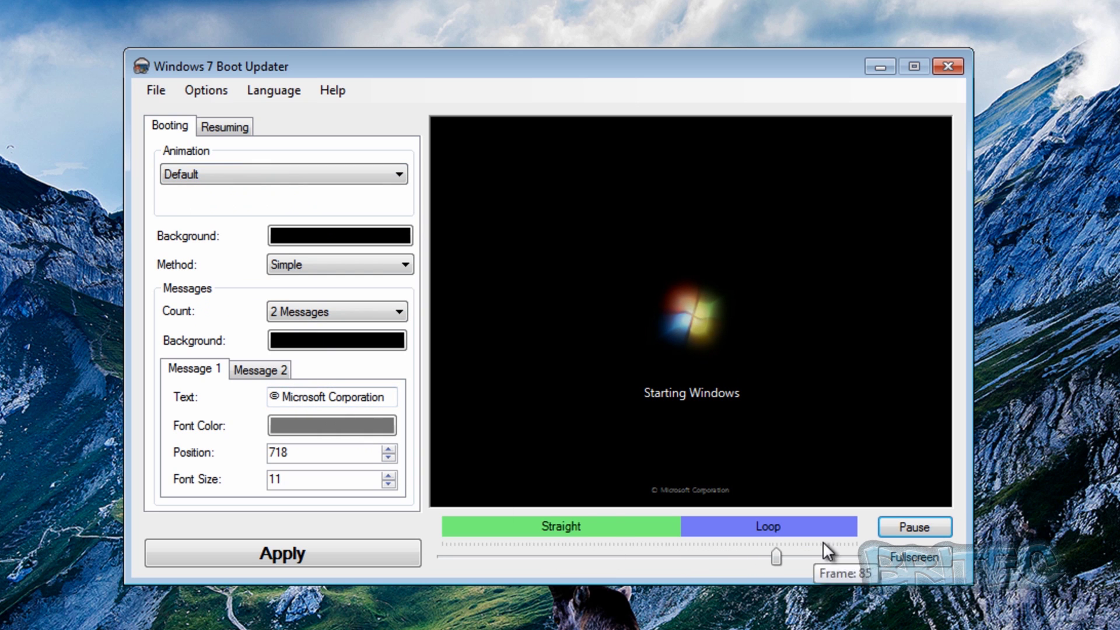
{"action": "left_click", "coordinate": [913, 526]}
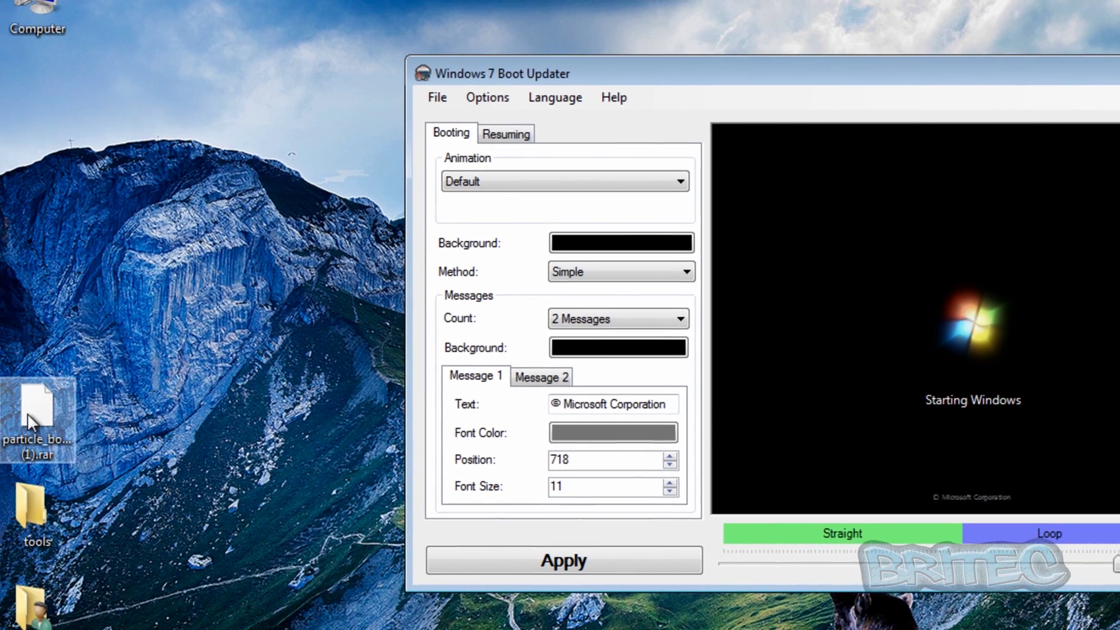
Step: Open the particle boot screen rar in 7-Zip and extract Orange_particle_boot_screen_4.3.bs7 to the desktop
{"action": "left_click_drag", "start_coordinate": [26, 413], "coordinate": [168, 409]}
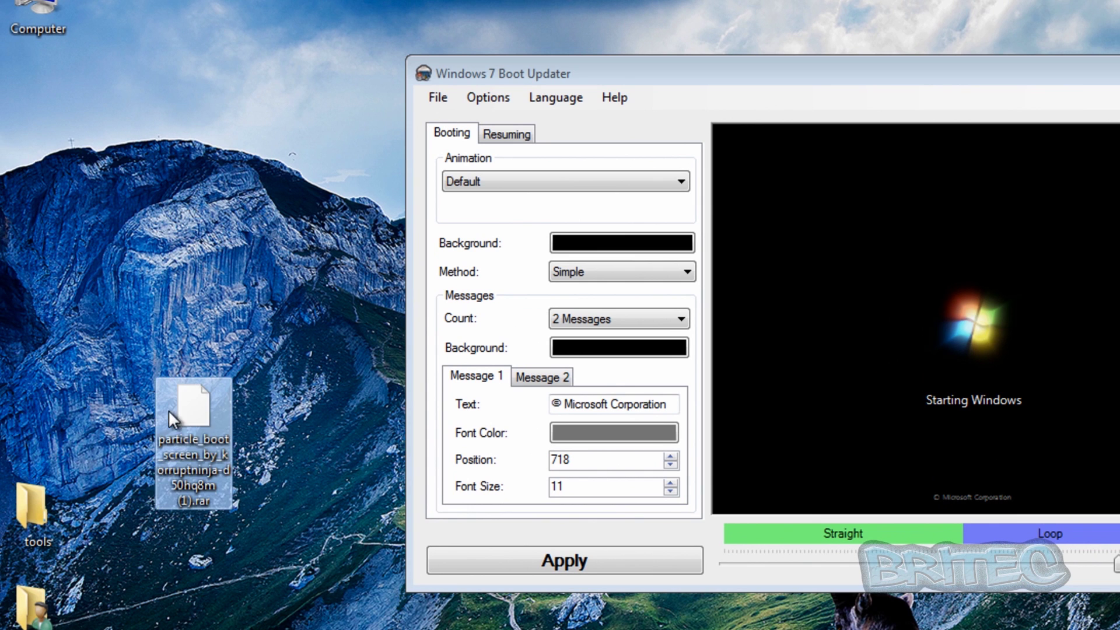
{"action": "right_click", "coordinate": [199, 419]}
{"action": "mouse_move", "coordinate": [479, 453]}
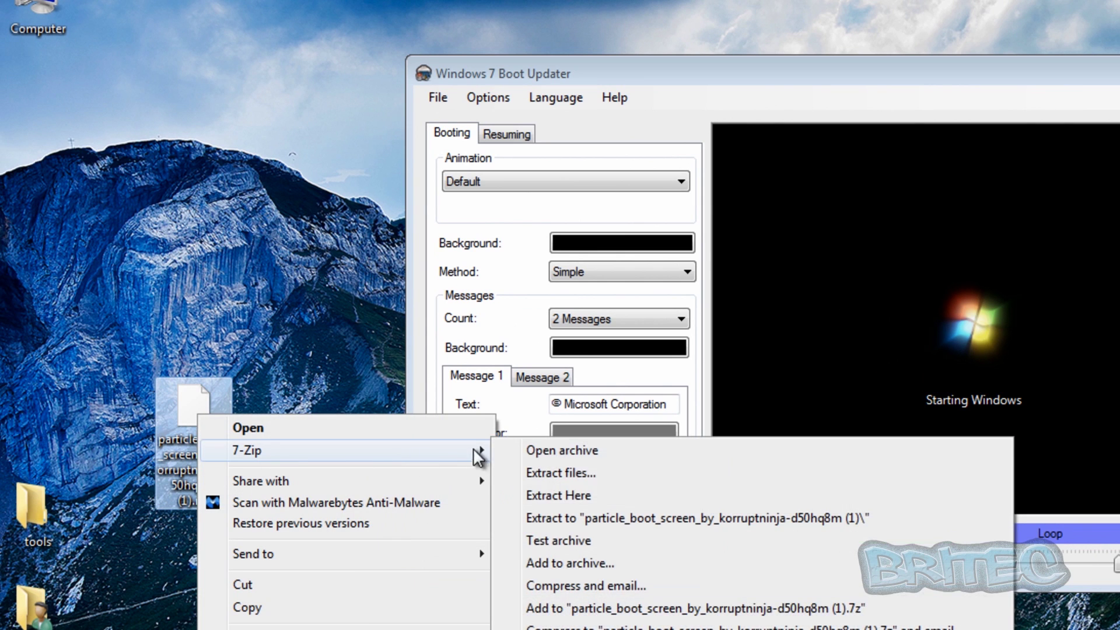
{"action": "left_click", "coordinate": [559, 449]}
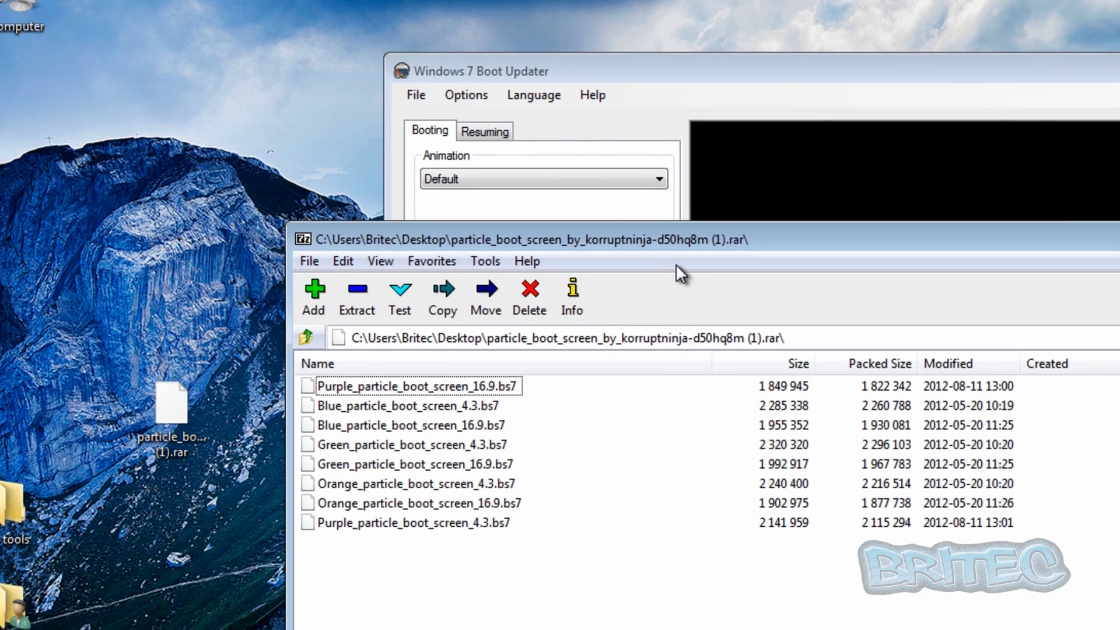
{"action": "left_click_drag", "start_coordinate": [697, 241], "coordinate": [416, 19]}
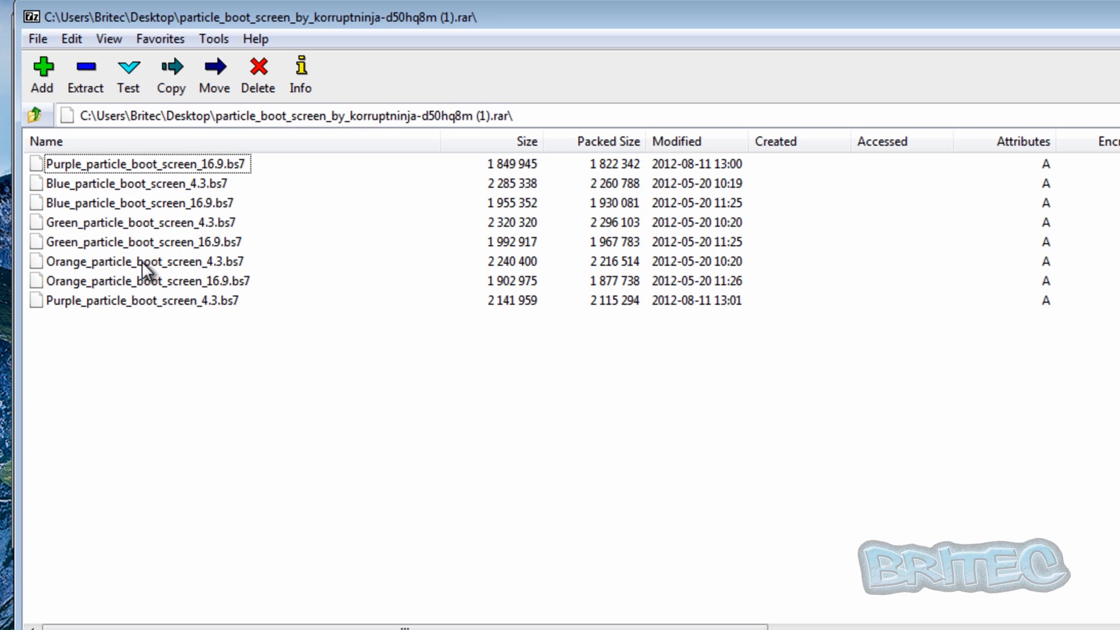
{"action": "left_click_drag", "start_coordinate": [142, 261], "coordinate": [2, 265]}
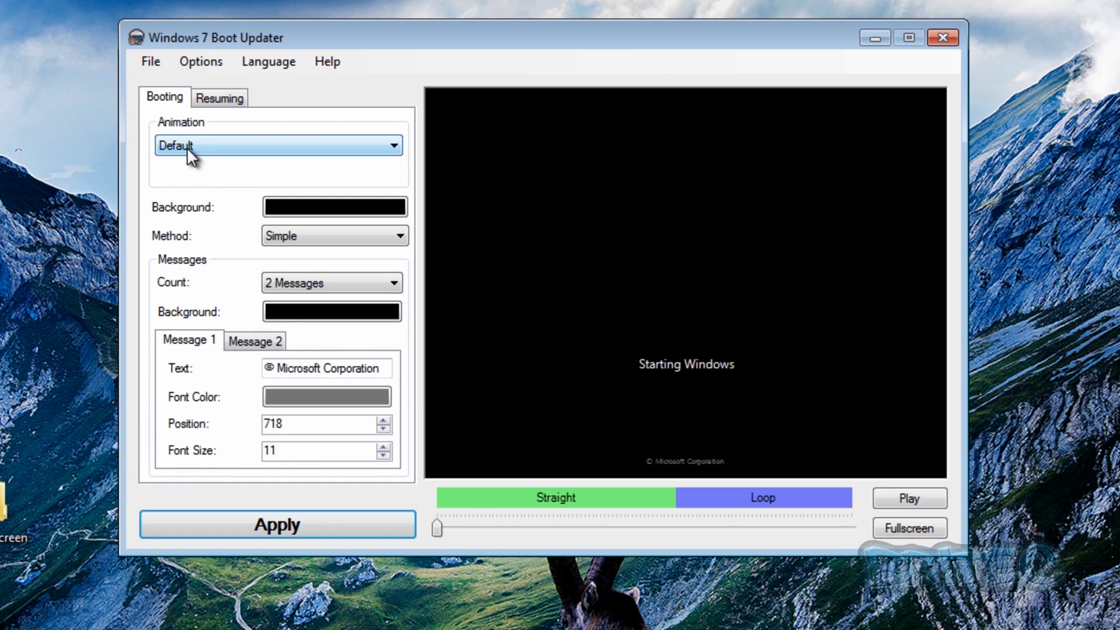
Step: Load Orange_particle_boot_screen_4.3.bs7 as the boot skin and play its preview
{"action": "left_click", "coordinate": [147, 62]}
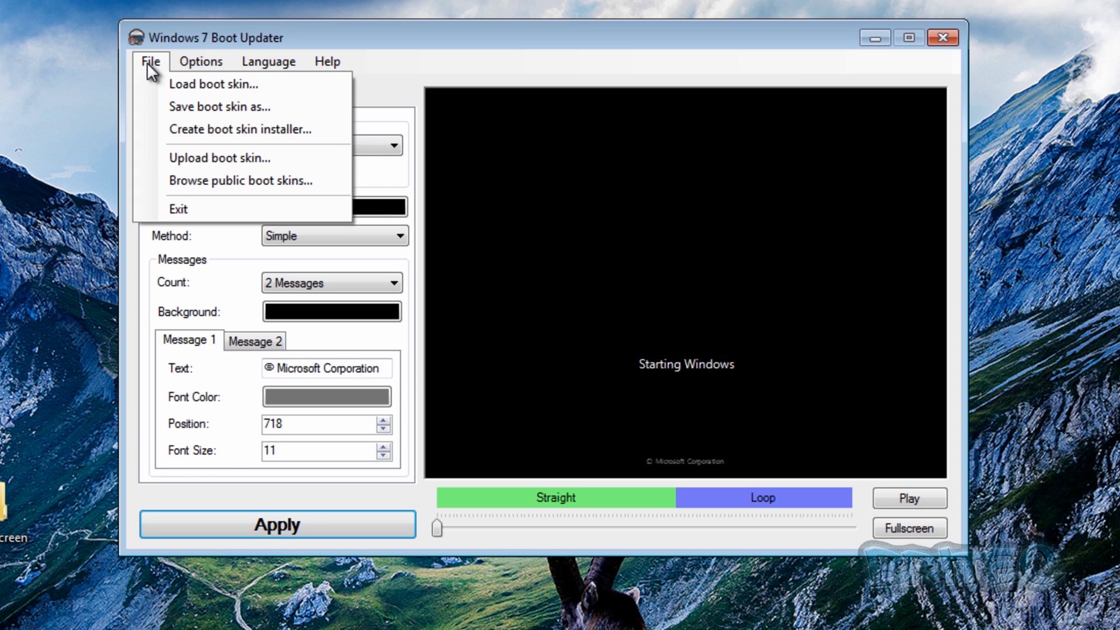
{"action": "left_click", "coordinate": [166, 82]}
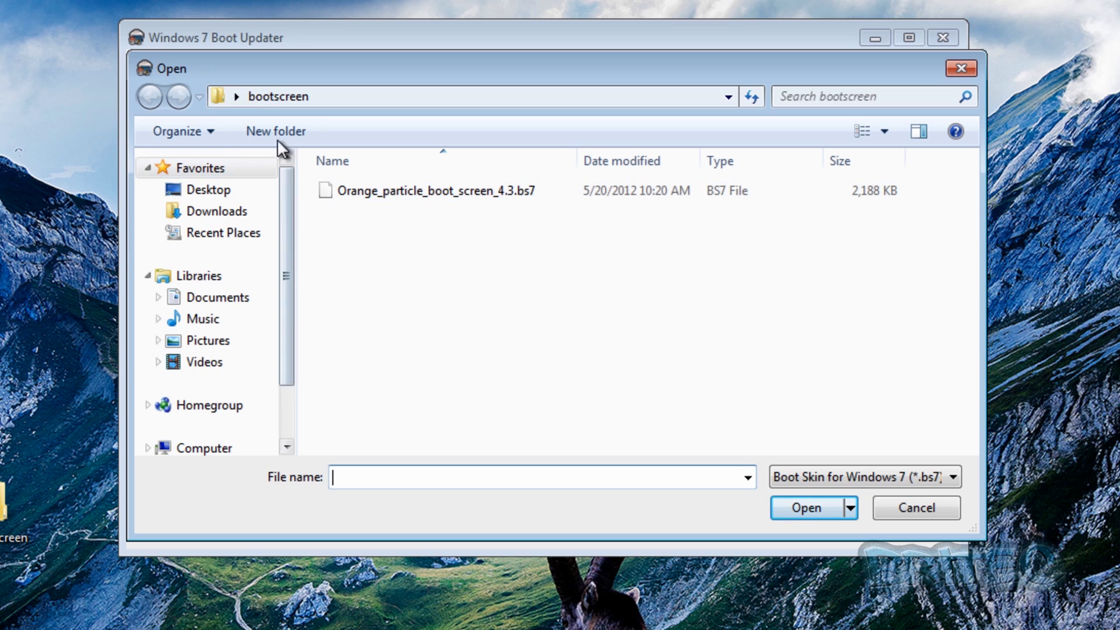
{"action": "left_click", "coordinate": [383, 191]}
{"action": "left_click", "coordinate": [803, 515]}
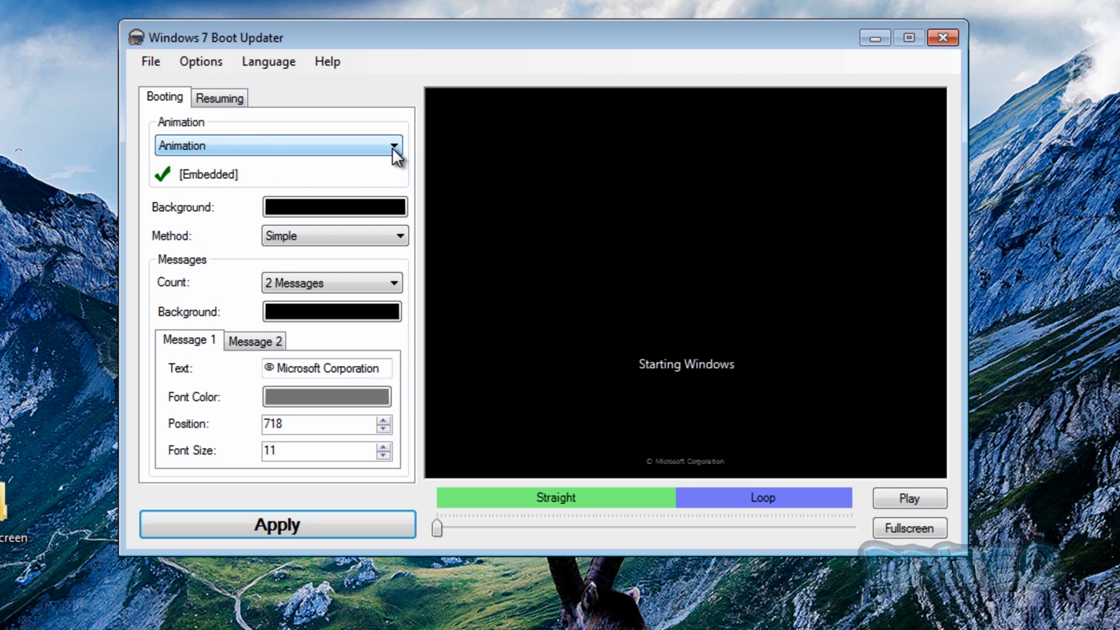
{"action": "left_click", "coordinate": [924, 501]}
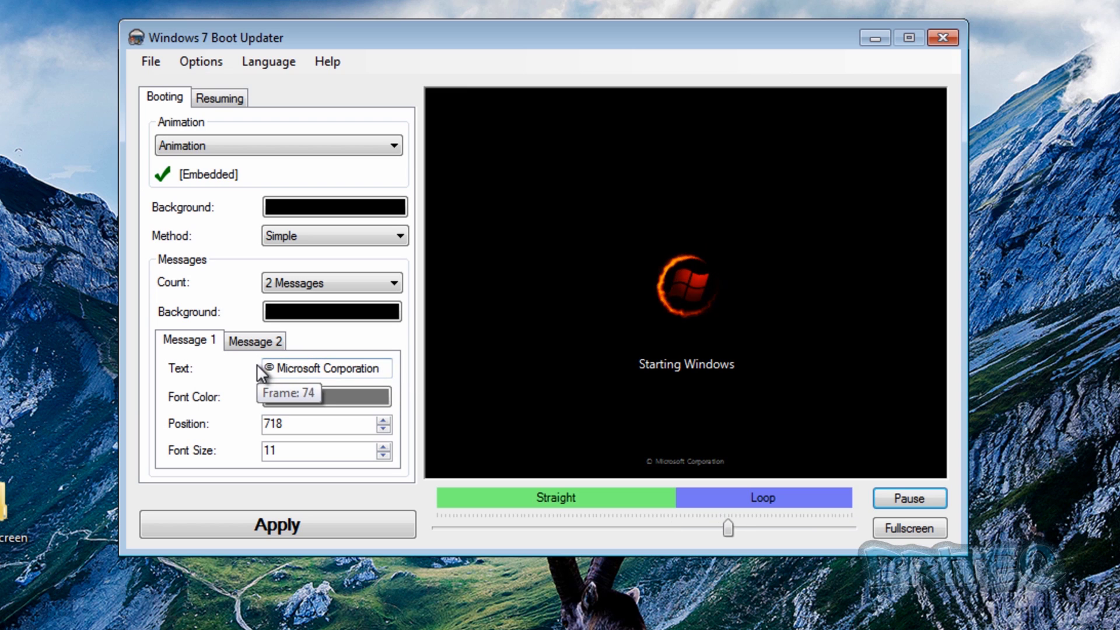
Step: Set the copyright message's font colour to red
{"action": "left_click", "coordinate": [337, 397]}
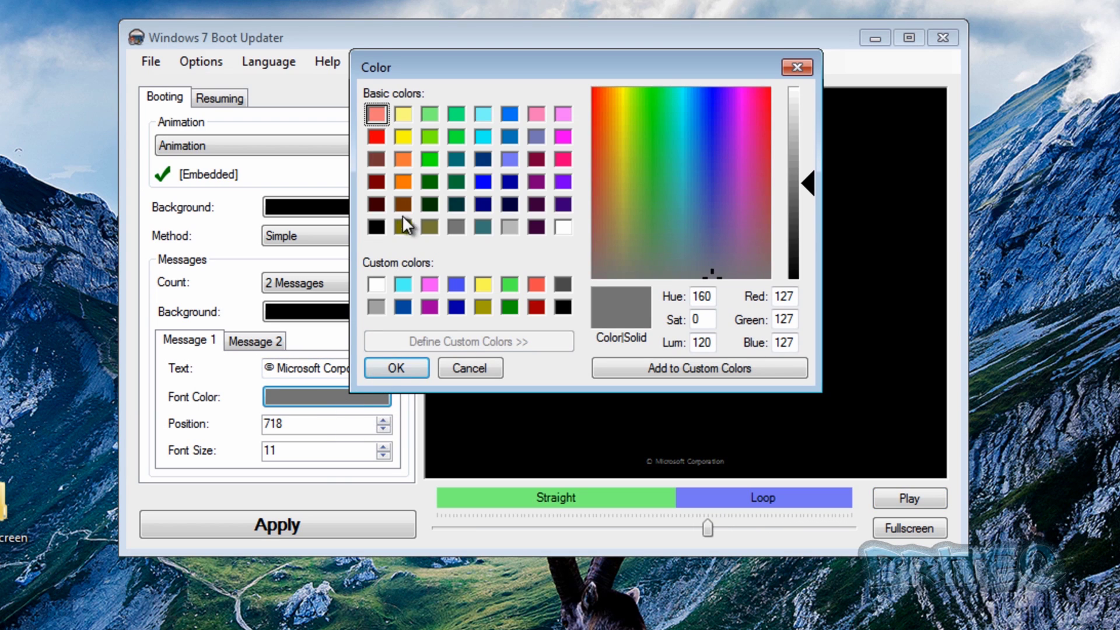
{"action": "left_click", "coordinate": [537, 284]}
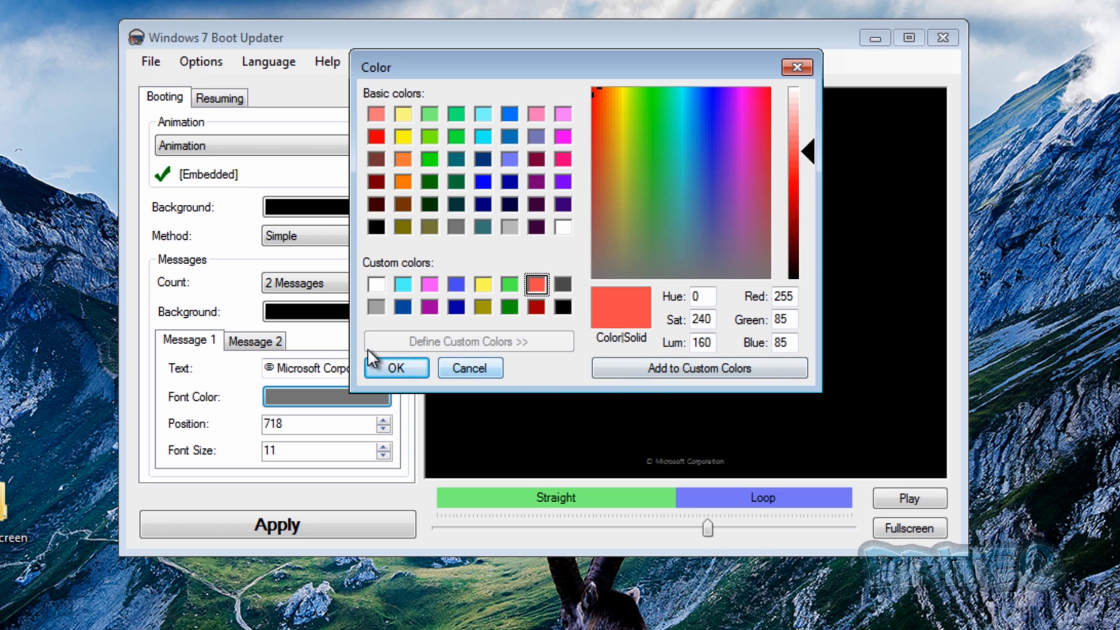
{"action": "left_click", "coordinate": [395, 366]}
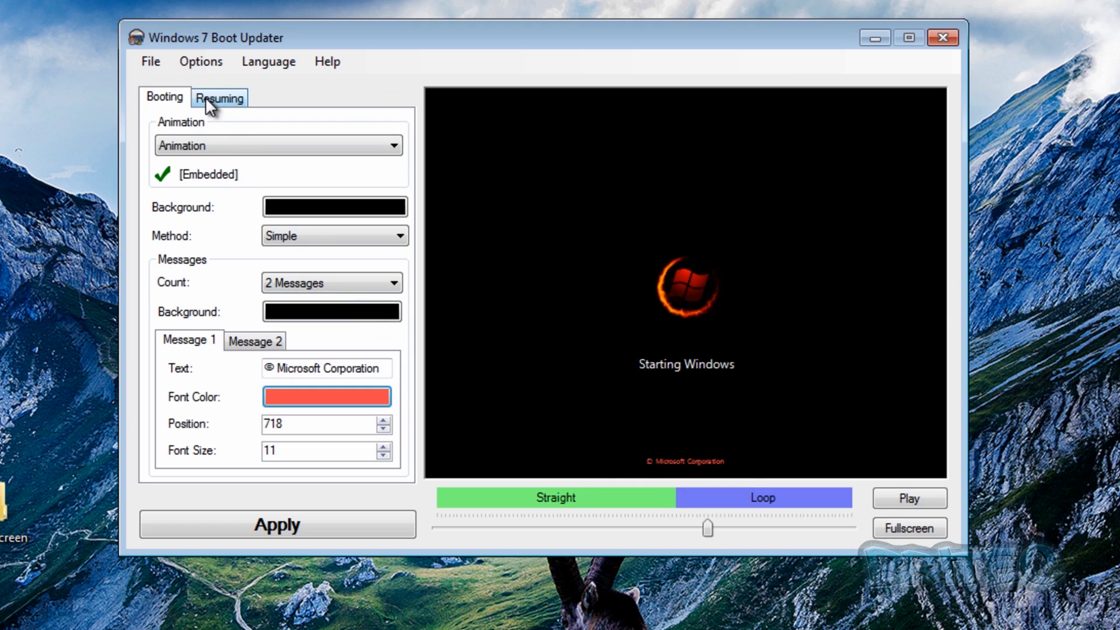
Step: Give the Message 2 'Starting Windows' text the red custom font colour
{"action": "left_click", "coordinate": [250, 342]}
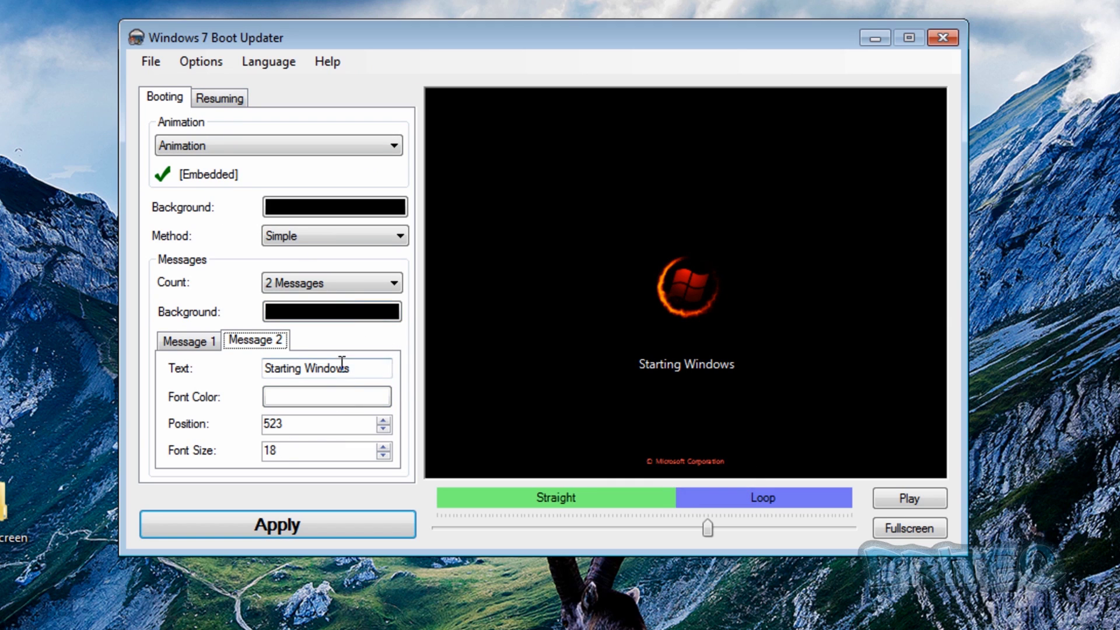
{"action": "left_click", "coordinate": [302, 397]}
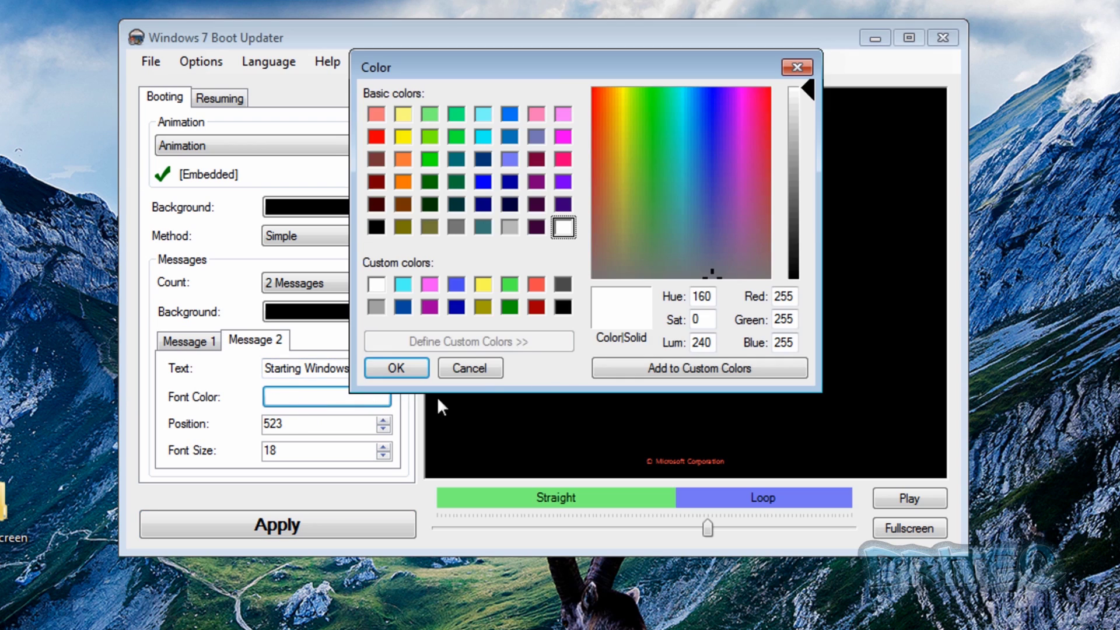
{"action": "left_click", "coordinate": [536, 286]}
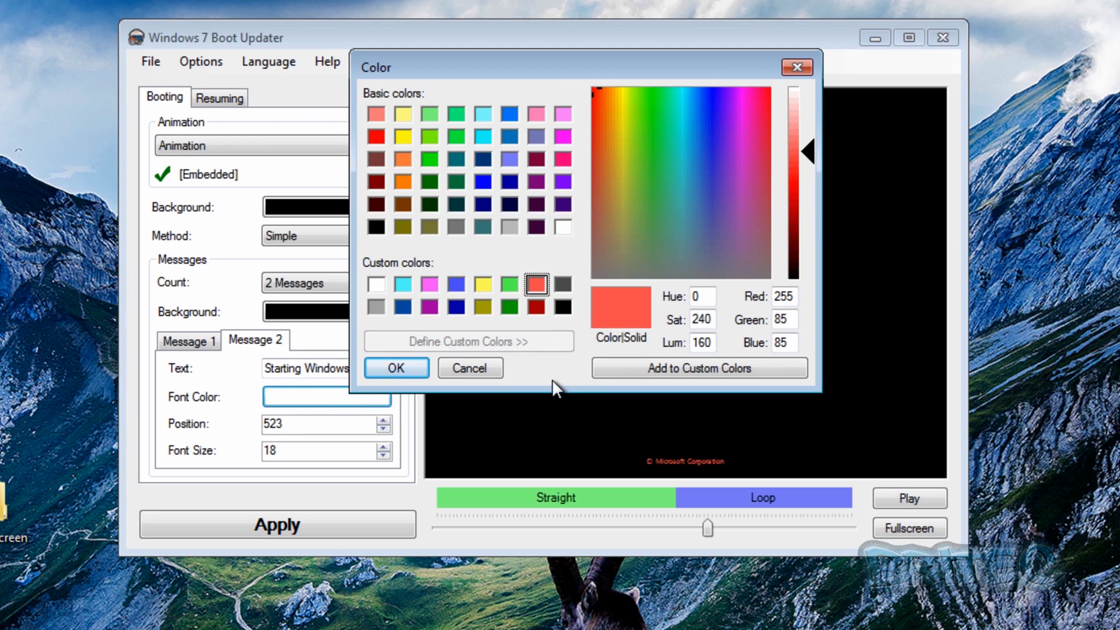
{"action": "left_click", "coordinate": [395, 367]}
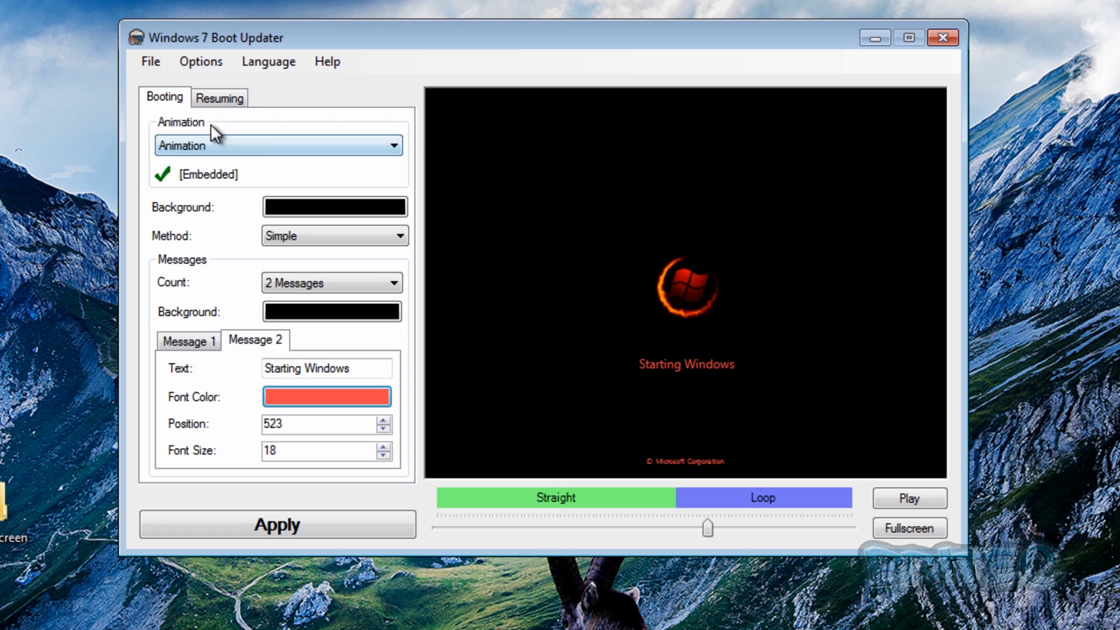
Step: Apply the Animation boot skin with red text, dismiss the success message, and close the updater
{"action": "left_click", "coordinate": [268, 137]}
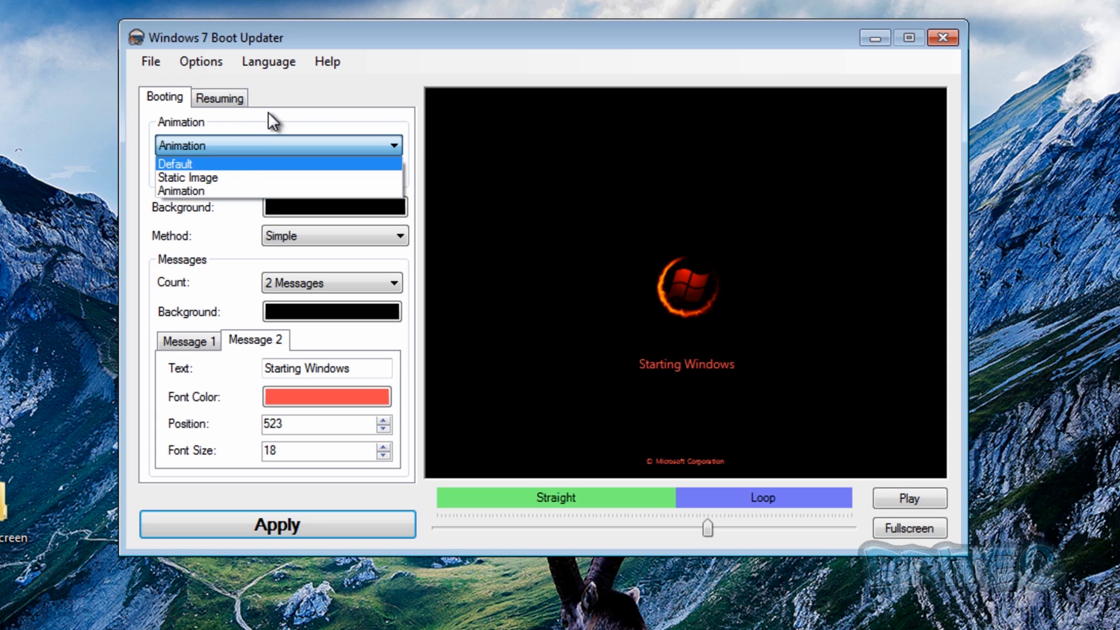
{"action": "left_click", "coordinate": [268, 111]}
{"action": "left_click", "coordinate": [299, 524]}
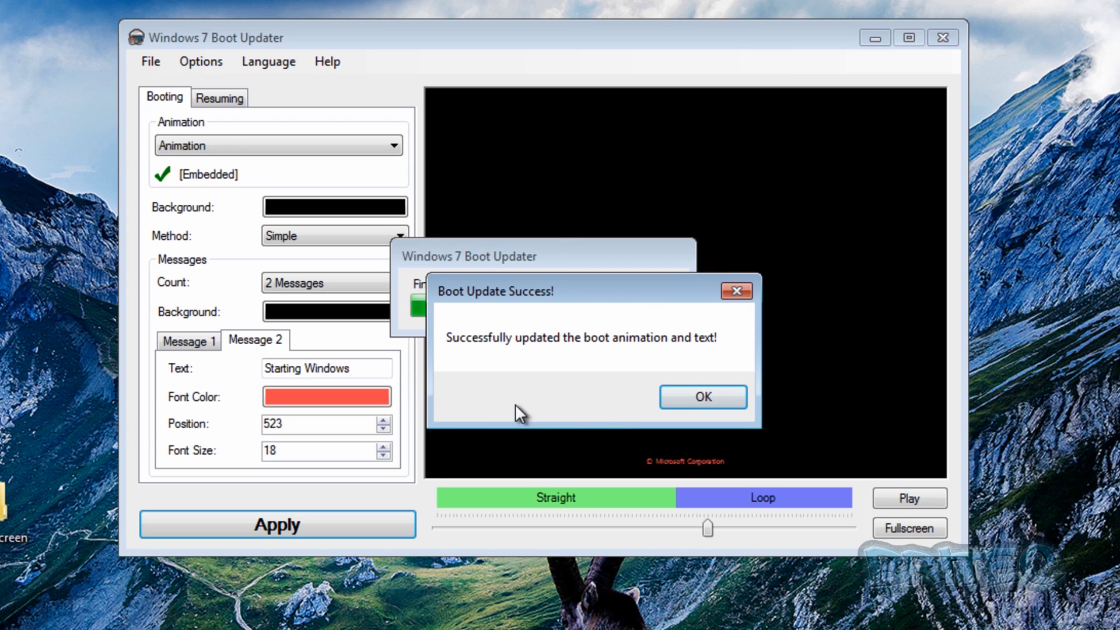
{"action": "left_click_drag", "start_coordinate": [605, 293], "coordinate": [565, 271]}
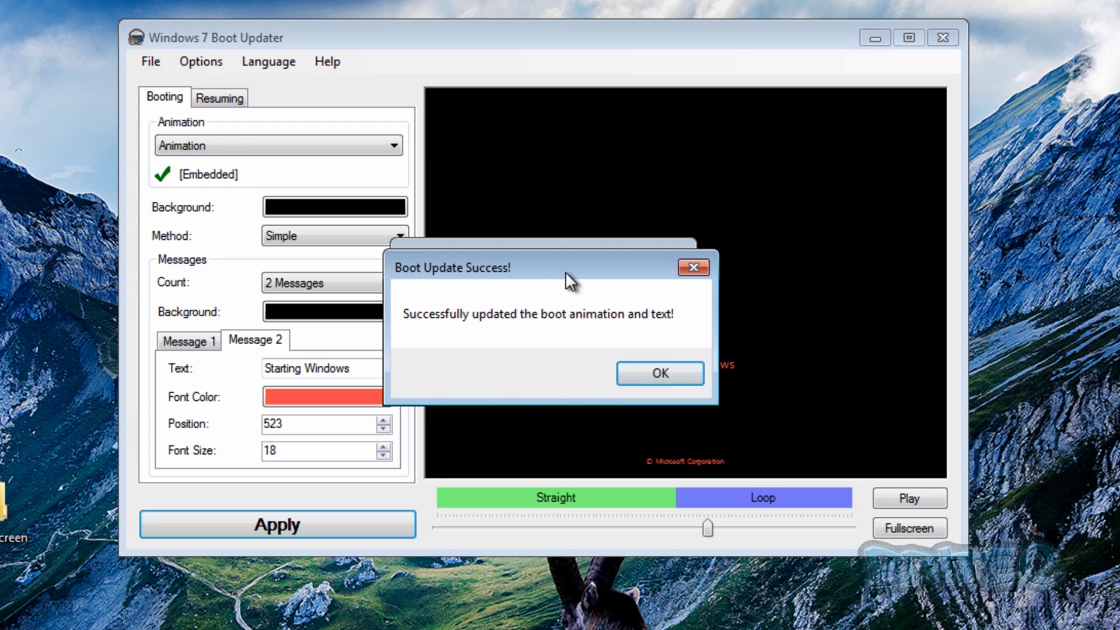
{"action": "left_click", "coordinate": [635, 369]}
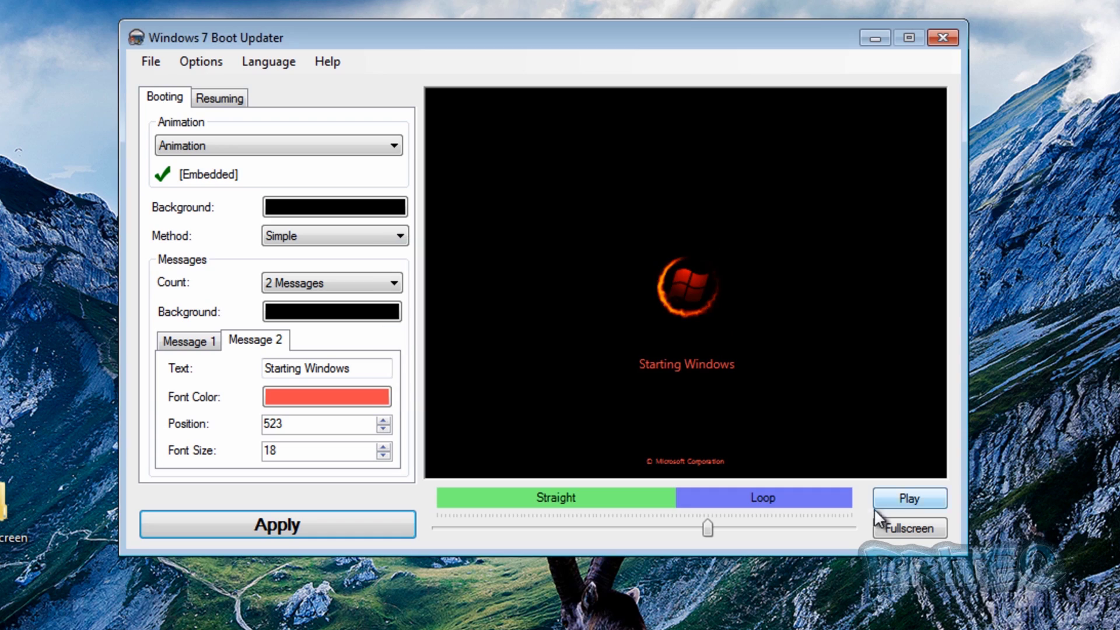
{"action": "left_click", "coordinate": [943, 39]}
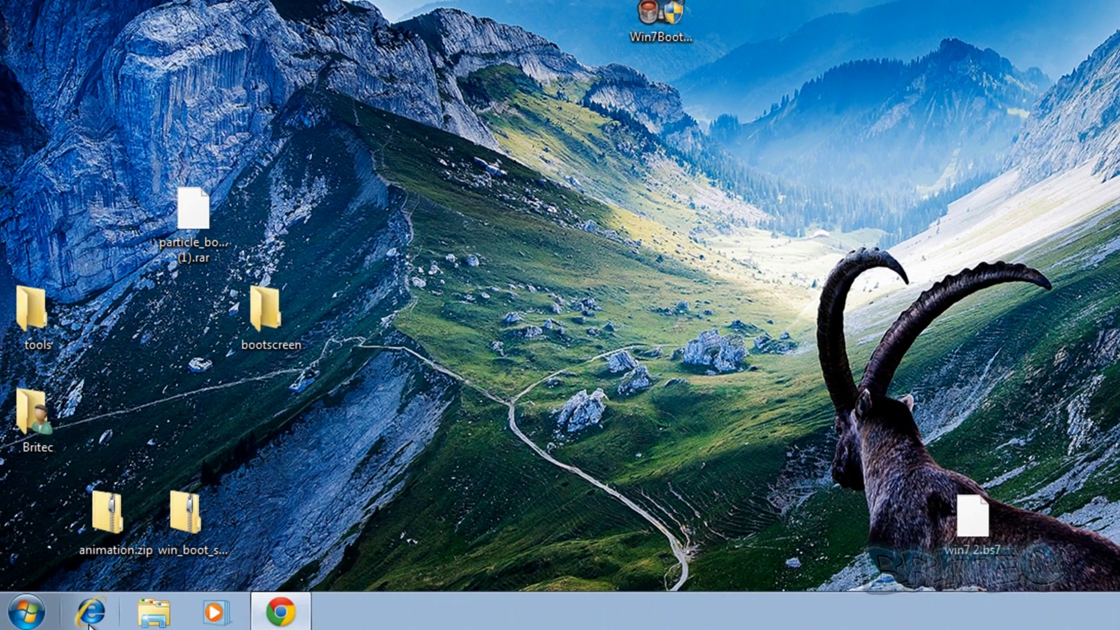
Step: Restart Windows from the Start menu's shut down options
{"action": "left_click", "coordinate": [26, 611]}
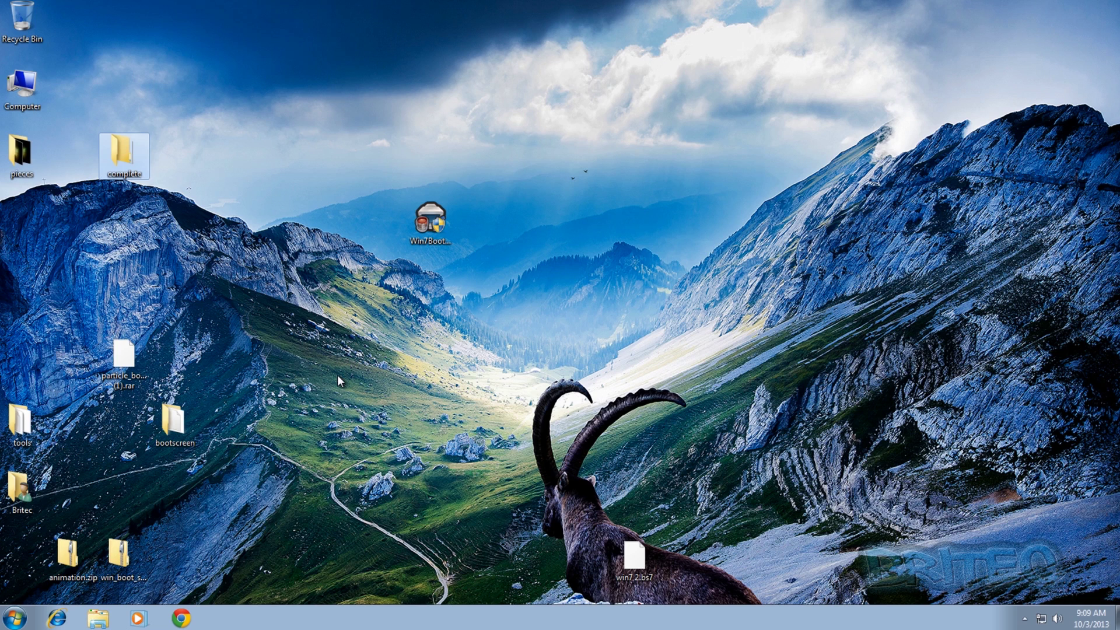
Step: Relaunch Win7BootUpdater.exe as administrator and approve the UAC prompt
{"action": "right_click", "coordinate": [424, 218]}
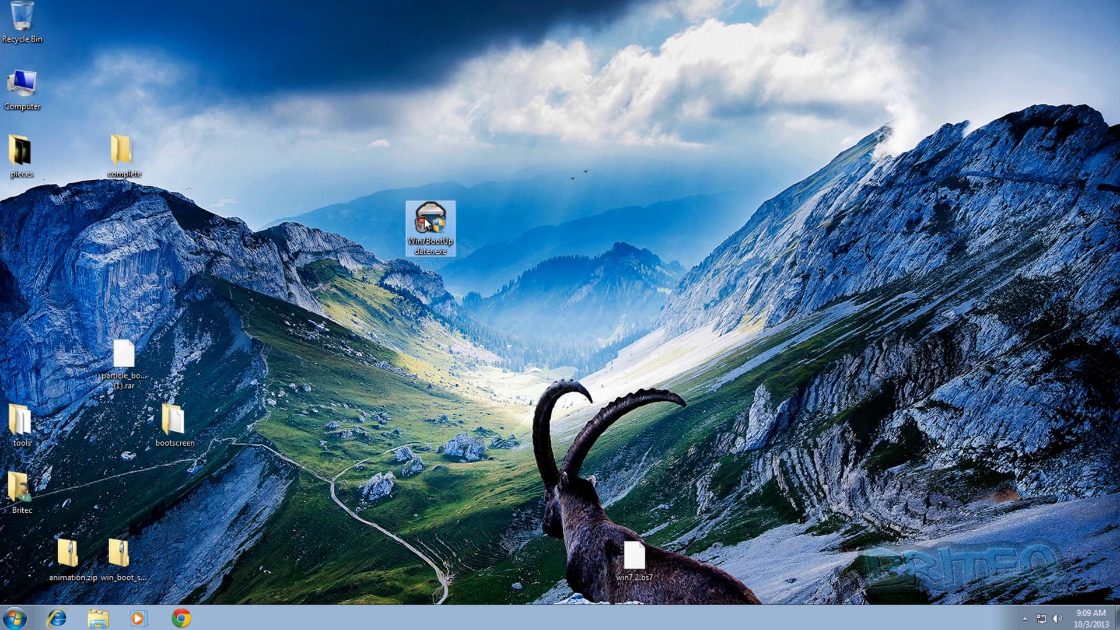
{"action": "left_click", "coordinate": [447, 241]}
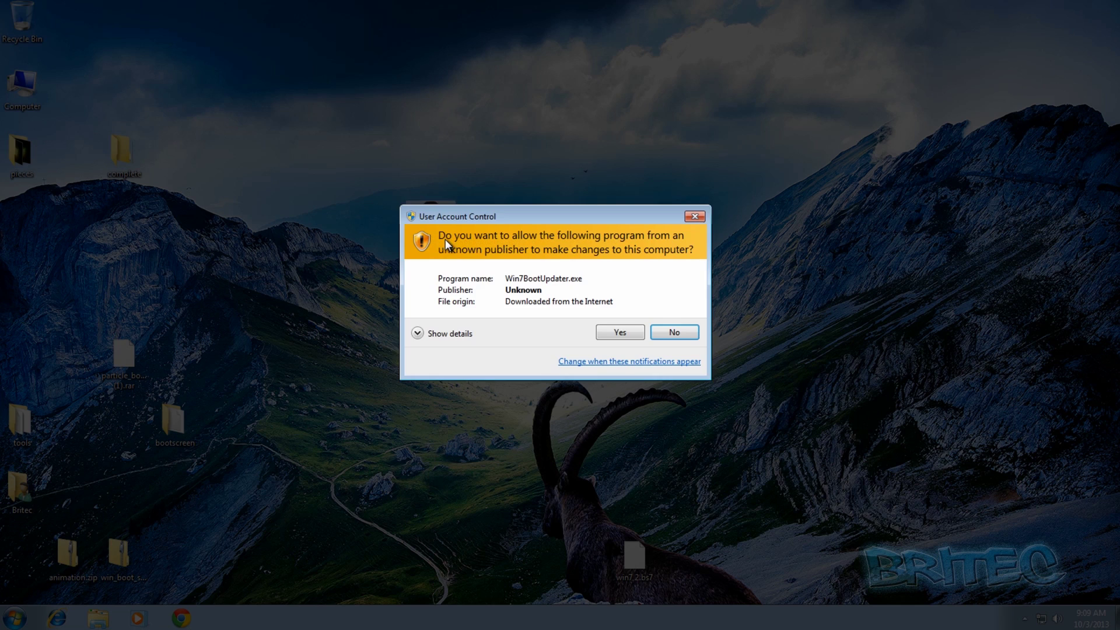
{"action": "left_click", "coordinate": [628, 336]}
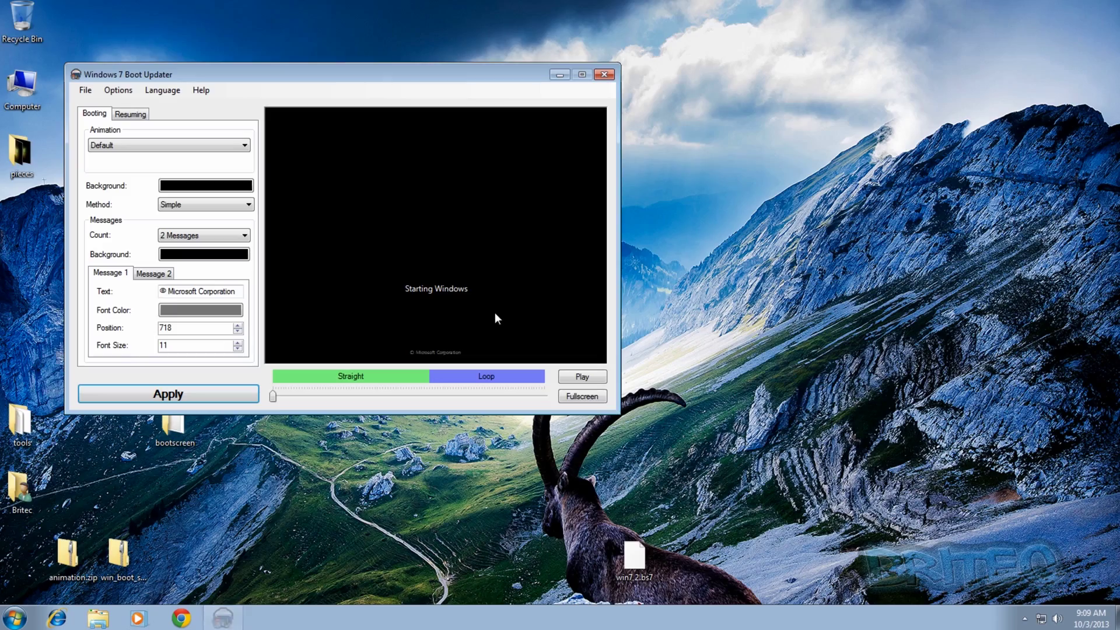
{"action": "left_click_drag", "start_coordinate": [300, 72], "coordinate": [456, 134]}
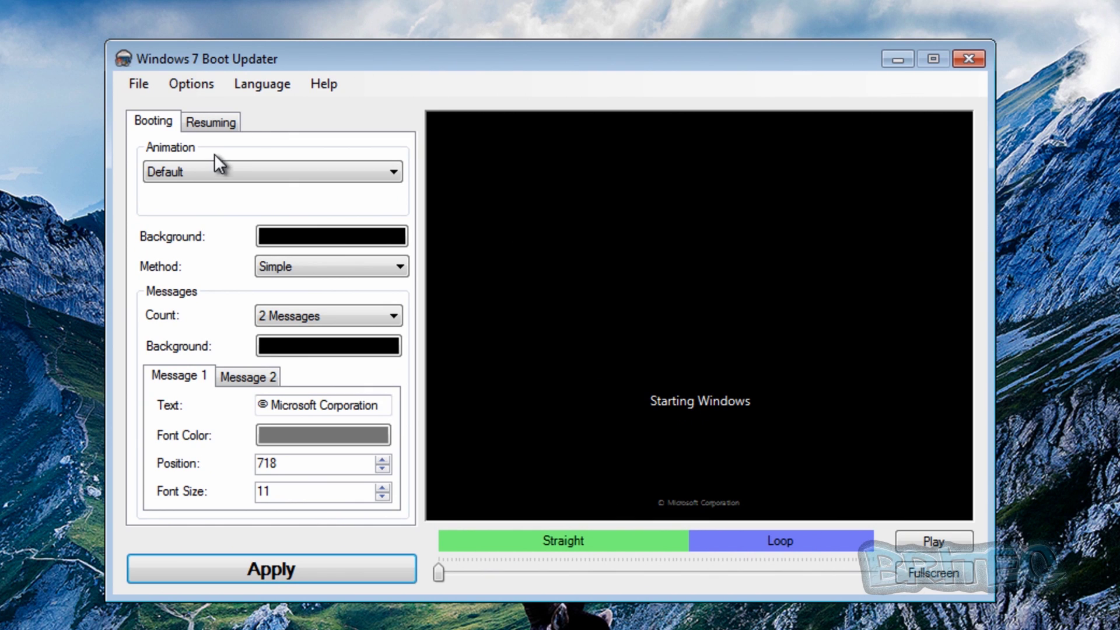
Step: Set the boot animation type to Animation using the Desktop\pieces folder
{"action": "left_click", "coordinate": [201, 172]}
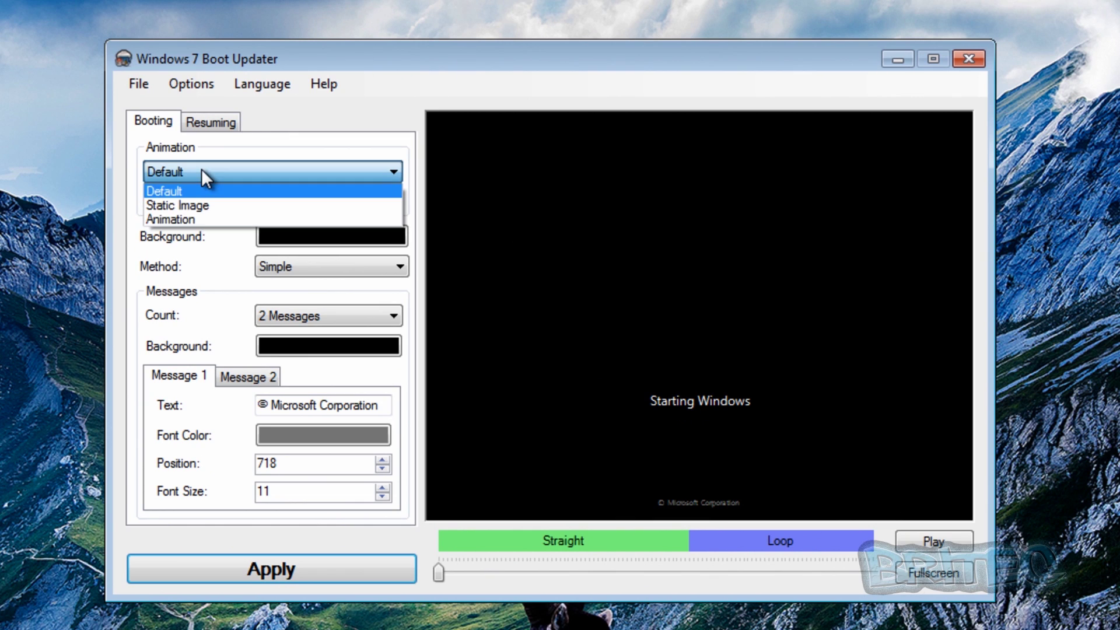
{"action": "left_click", "coordinate": [184, 220]}
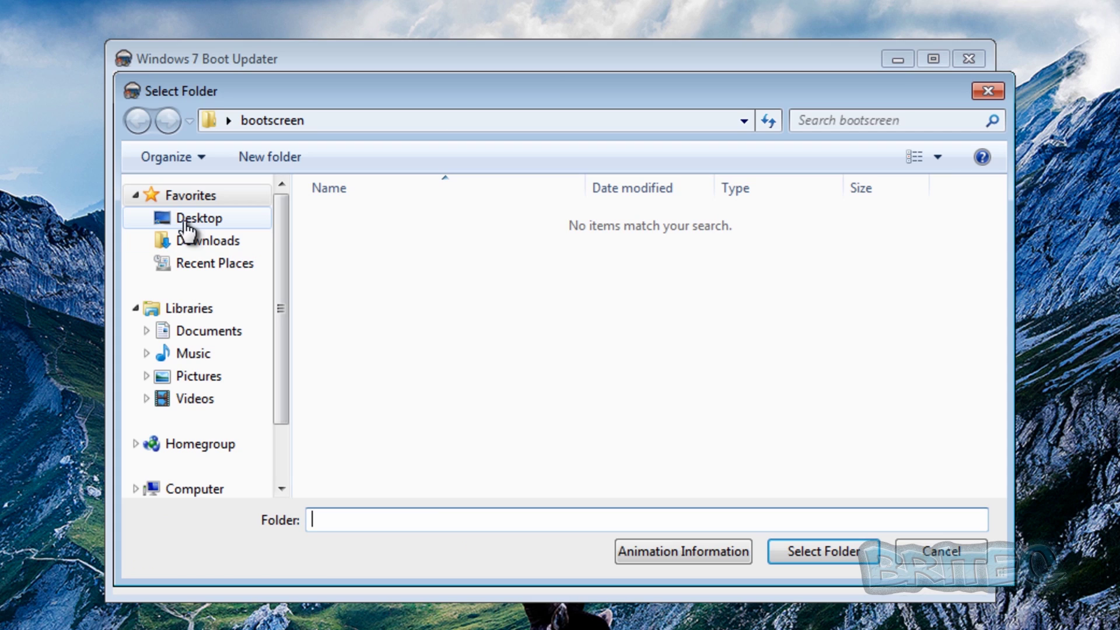
{"action": "left_click", "coordinate": [212, 221]}
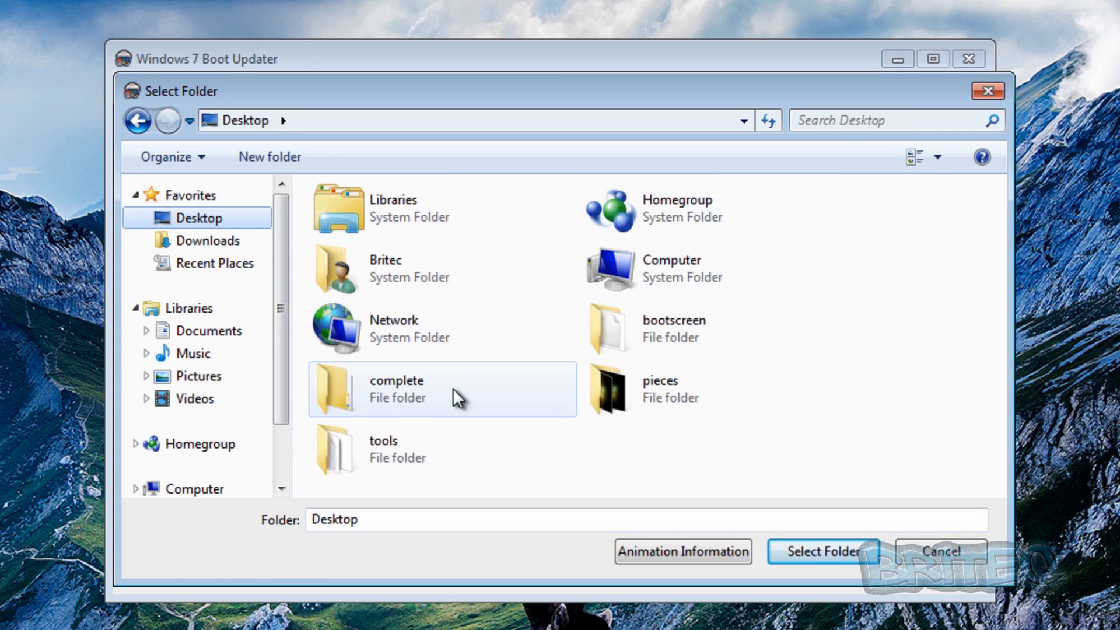
{"action": "left_click", "coordinate": [680, 393]}
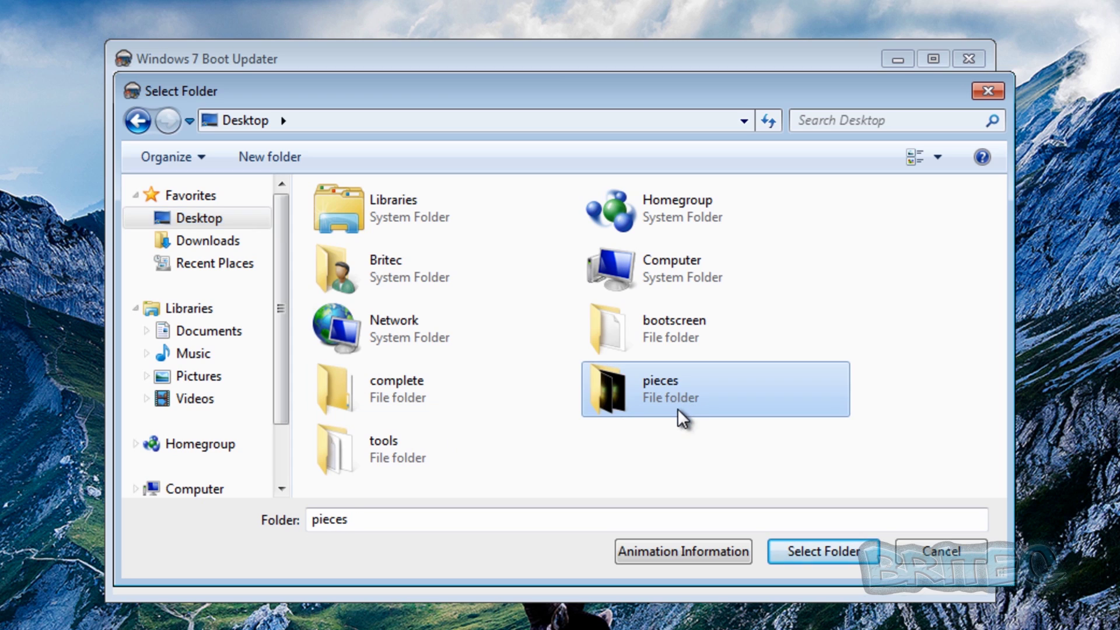
{"action": "left_click", "coordinate": [806, 553]}
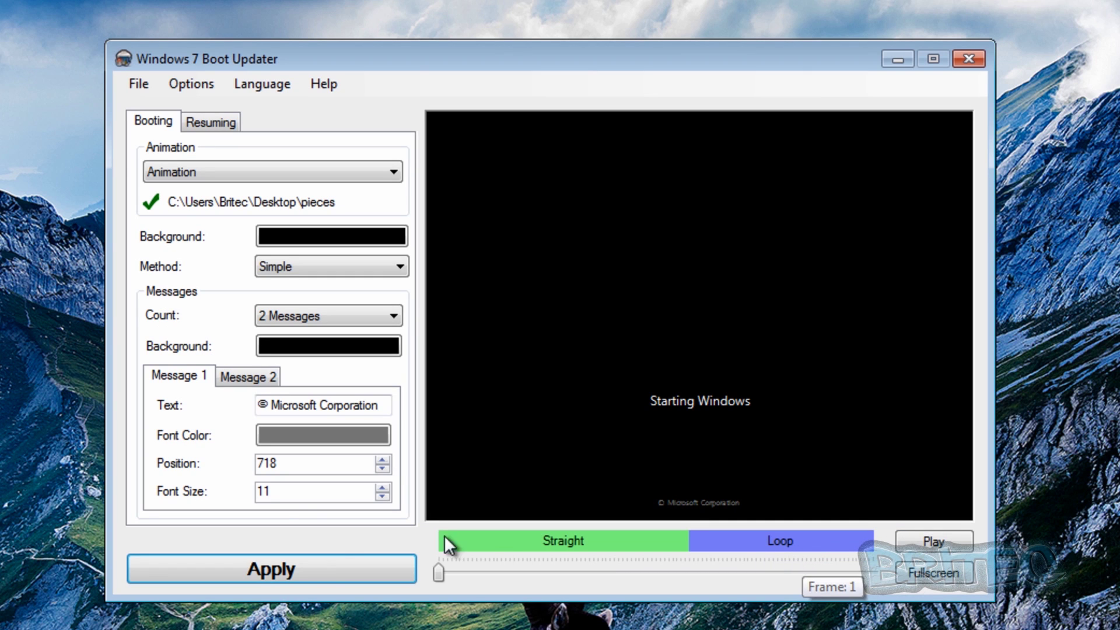
Step: Preview the pieces-folder animation, apply it, confirm the success message, and close the updater
{"action": "left_click", "coordinate": [319, 569]}
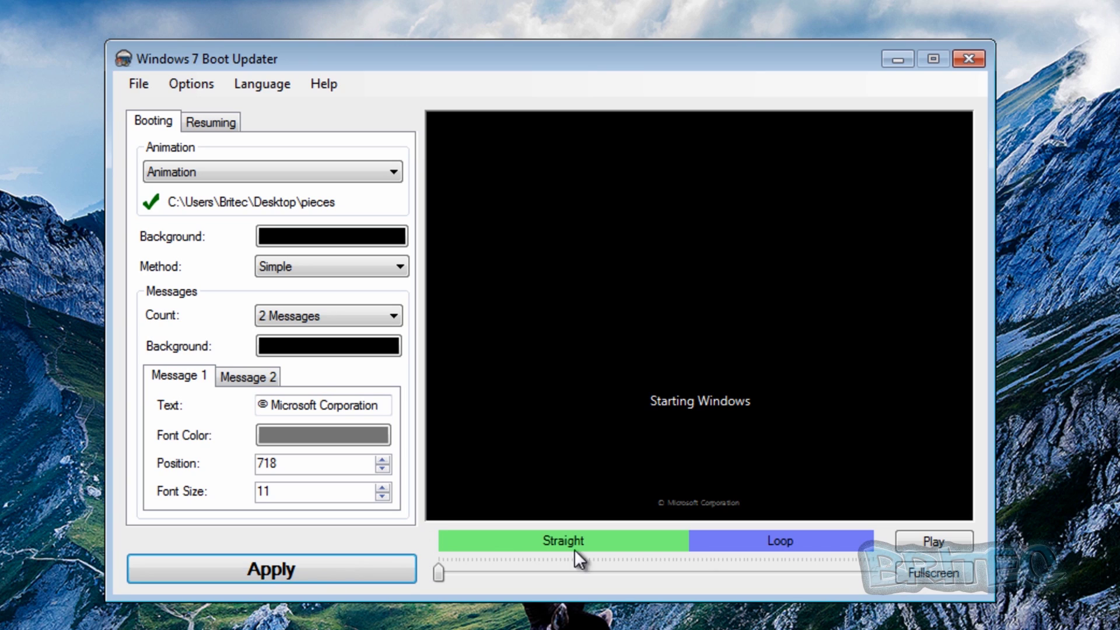
{"action": "left_click", "coordinate": [926, 542]}
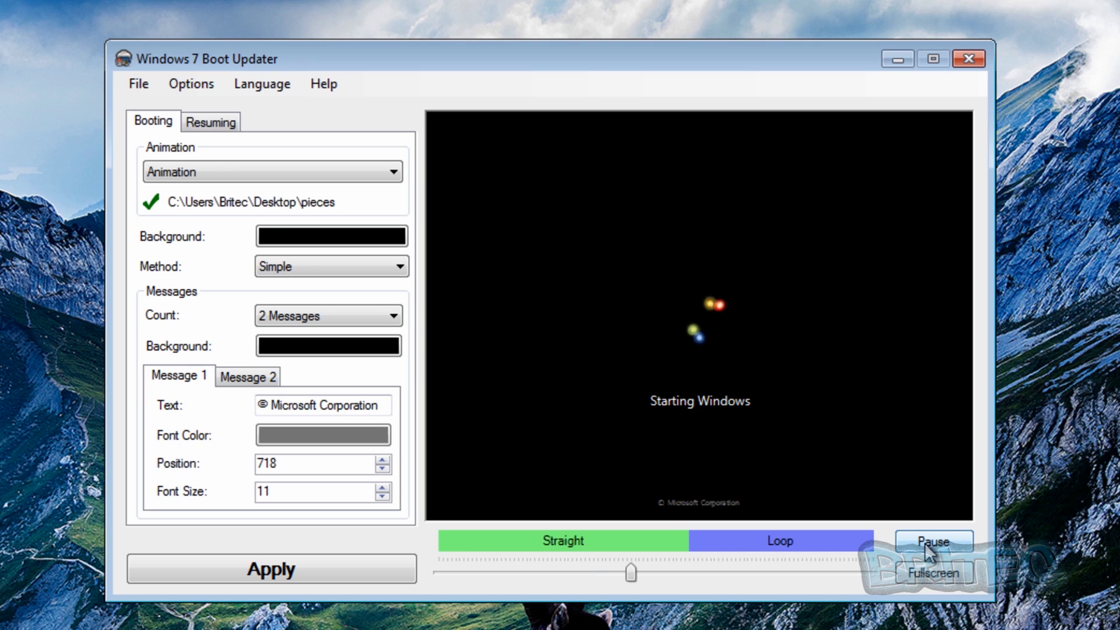
{"action": "left_click", "coordinate": [248, 575]}
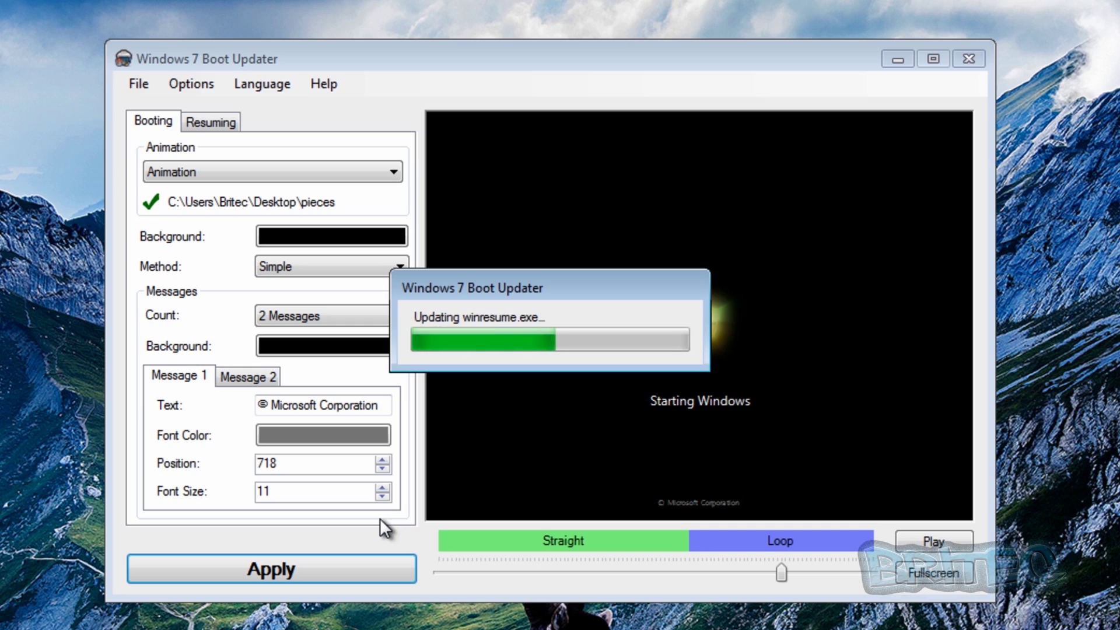
{"action": "left_click", "coordinate": [685, 414]}
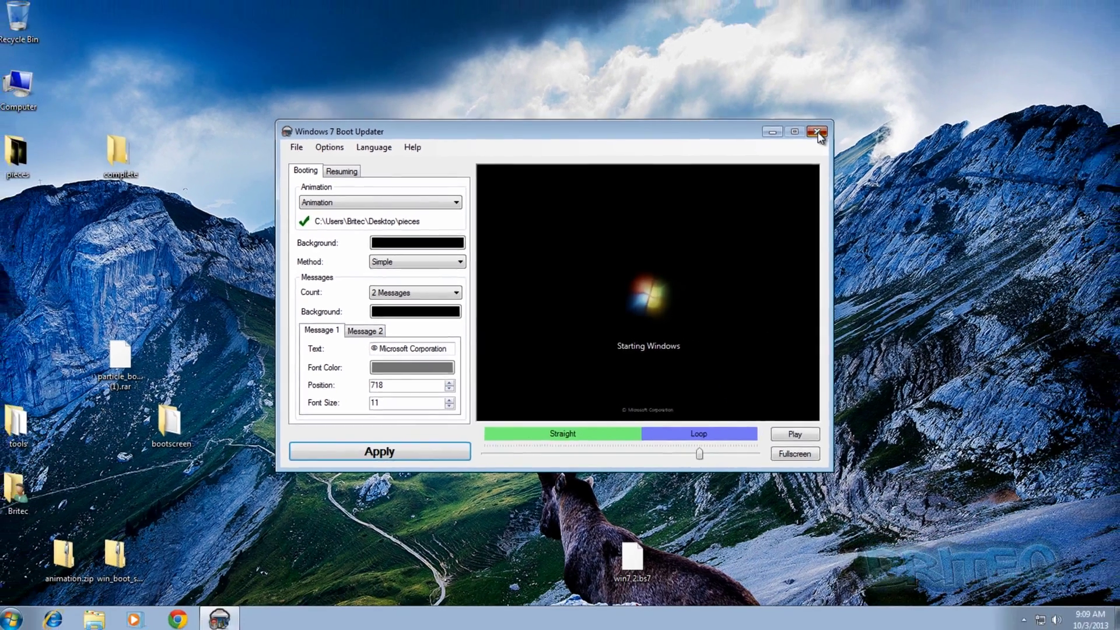
{"action": "left_click", "coordinate": [902, 91]}
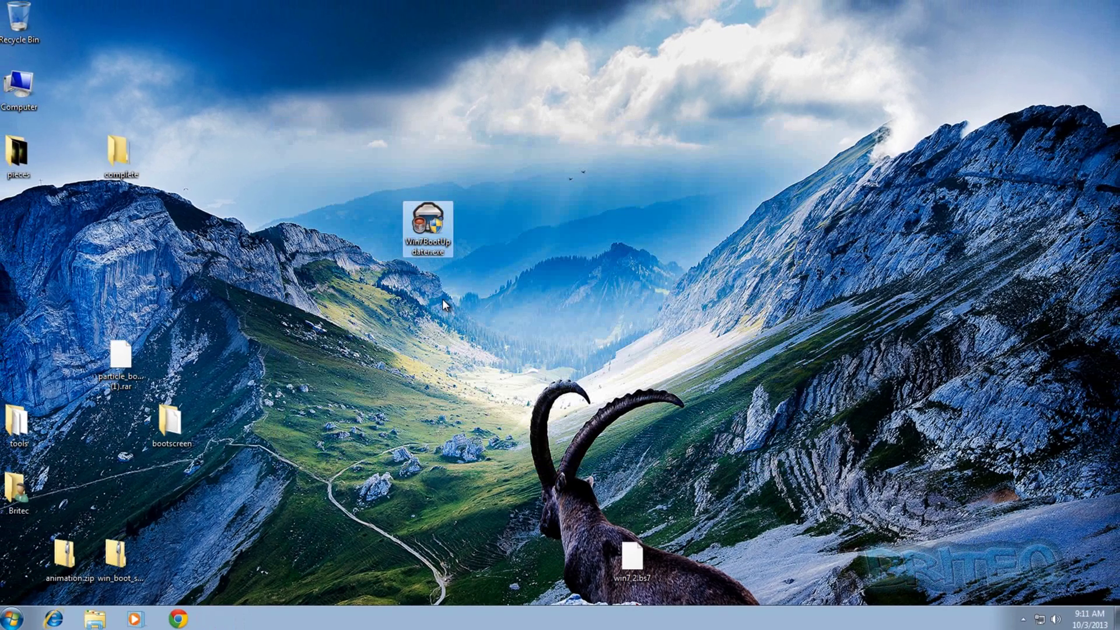